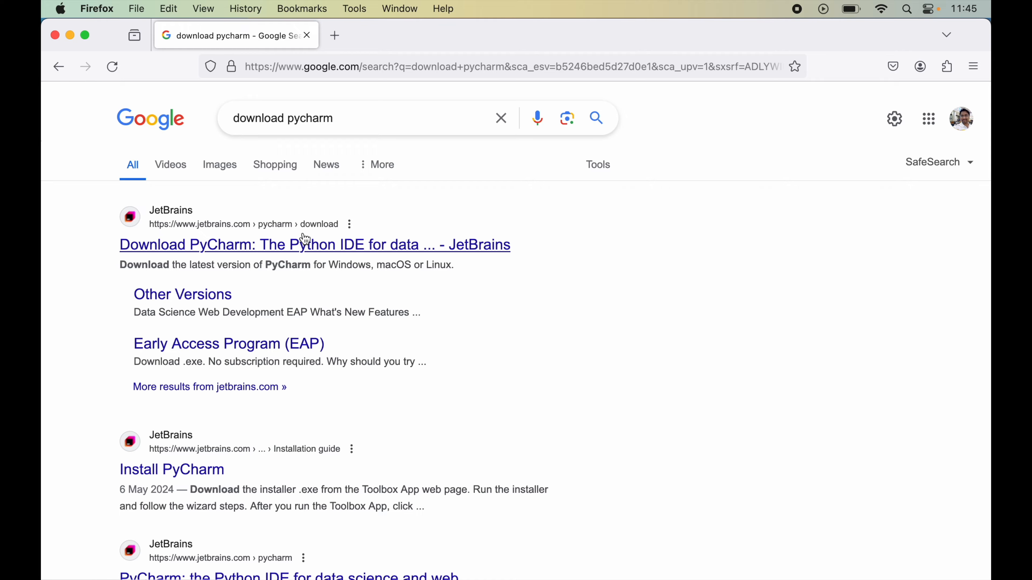
- Check the Mac's system information and download PyCharm Community Edition from the JetBrains site as .dmg (Apple Silicon)
left_click(341, 239)
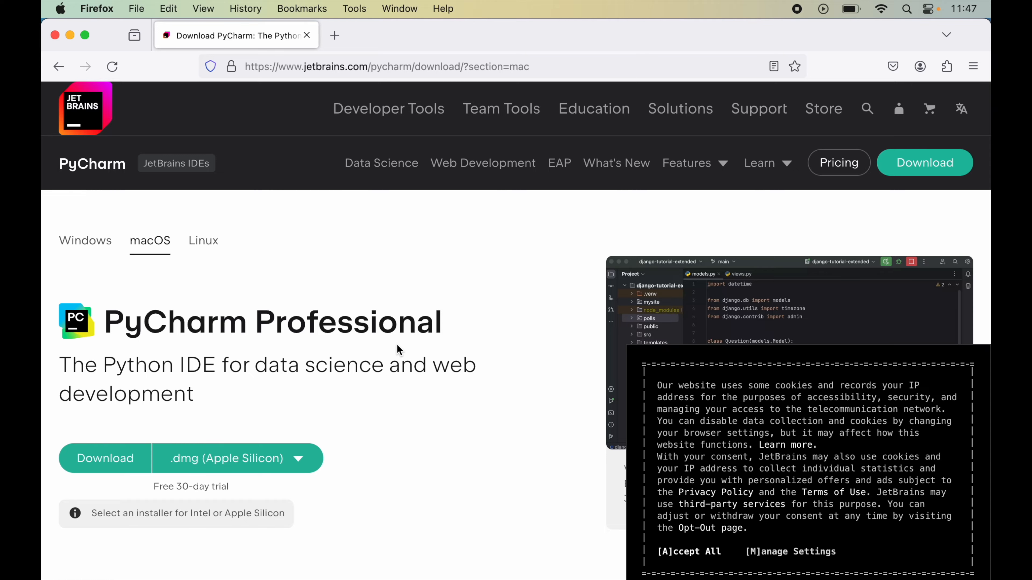
scroll(397, 346, "down", 10)
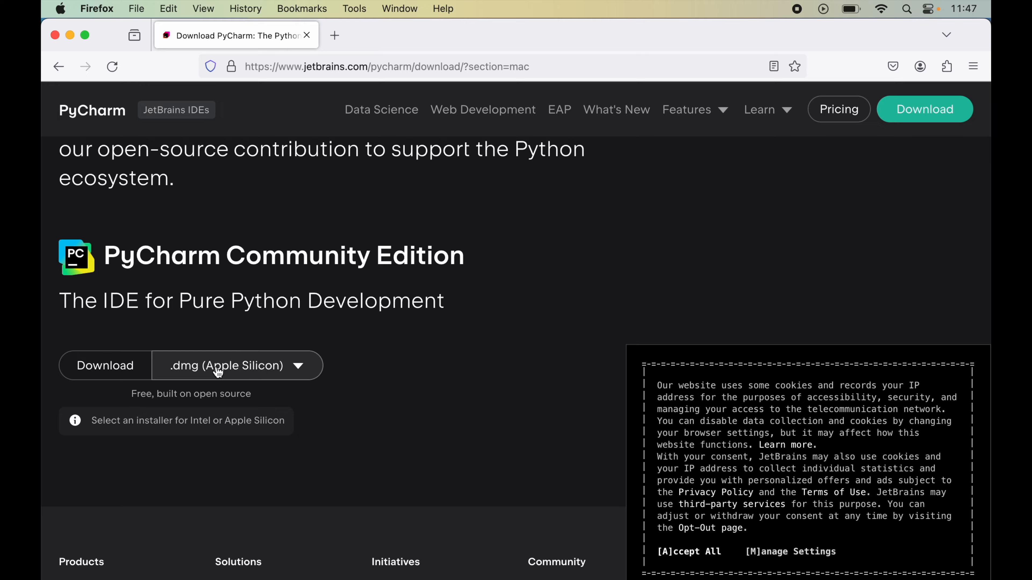
left_click(283, 366)
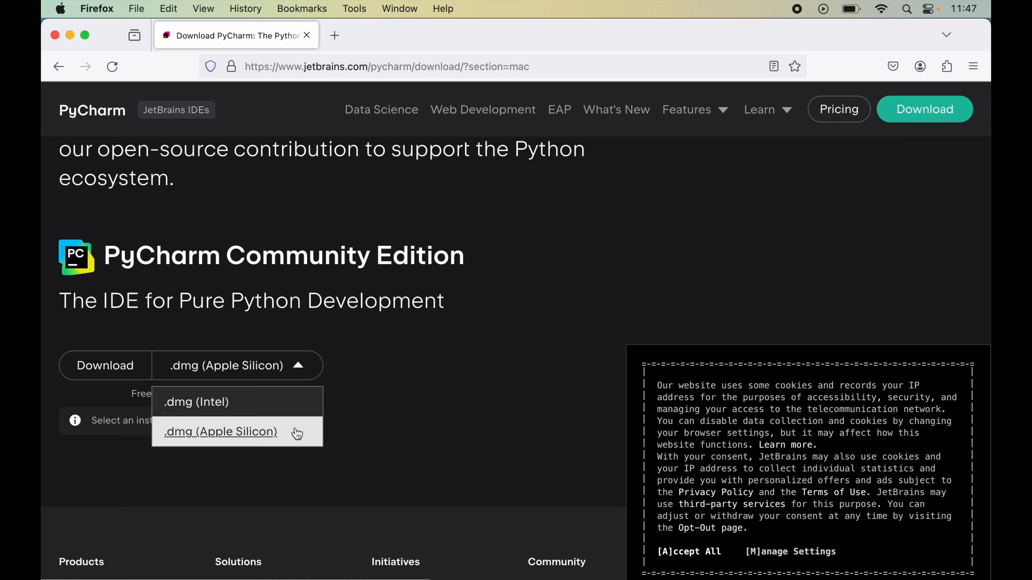
left_click(60, 8)
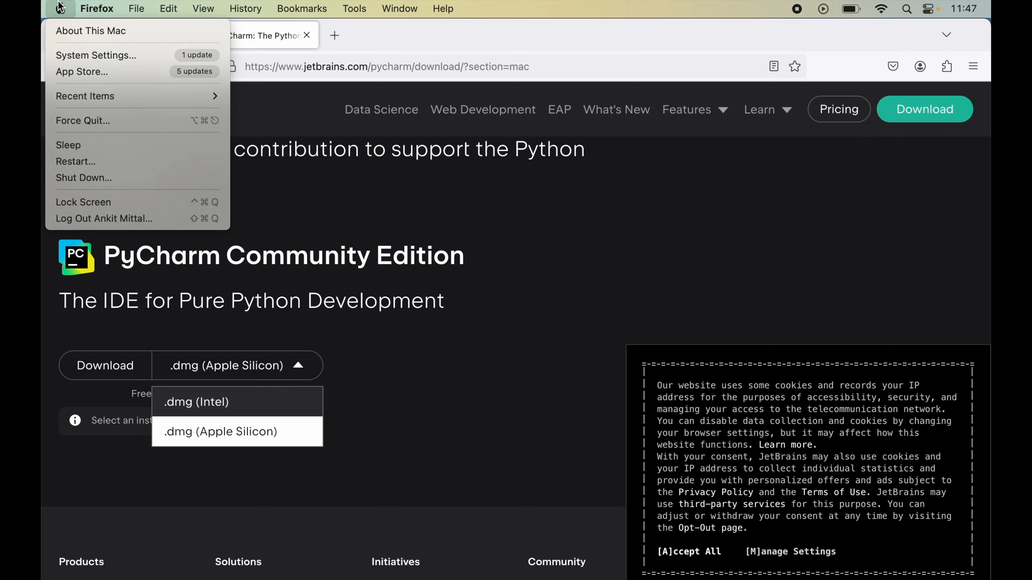
left_click(83, 34)
mouse_move(83, 34)
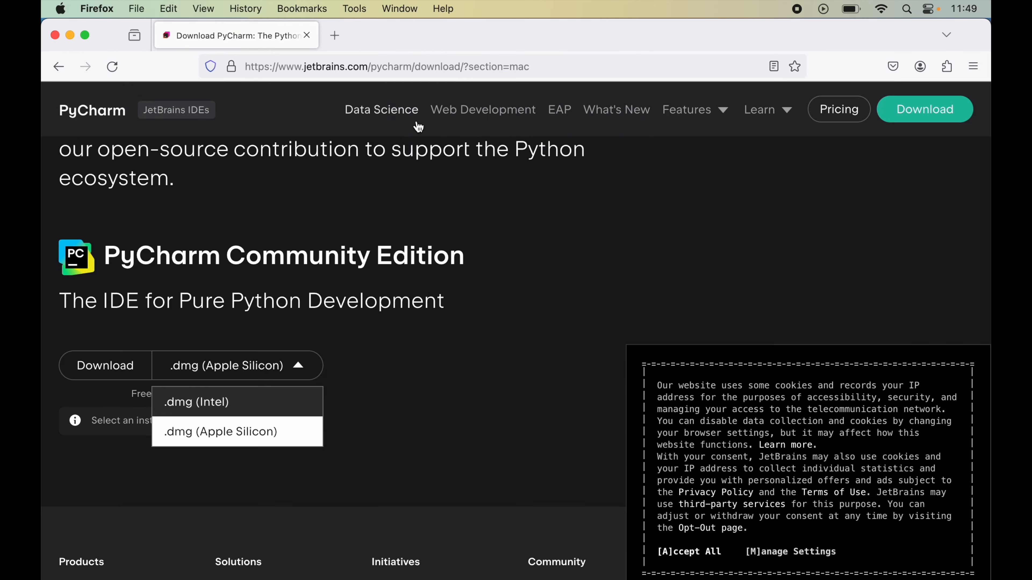
left_click(266, 438)
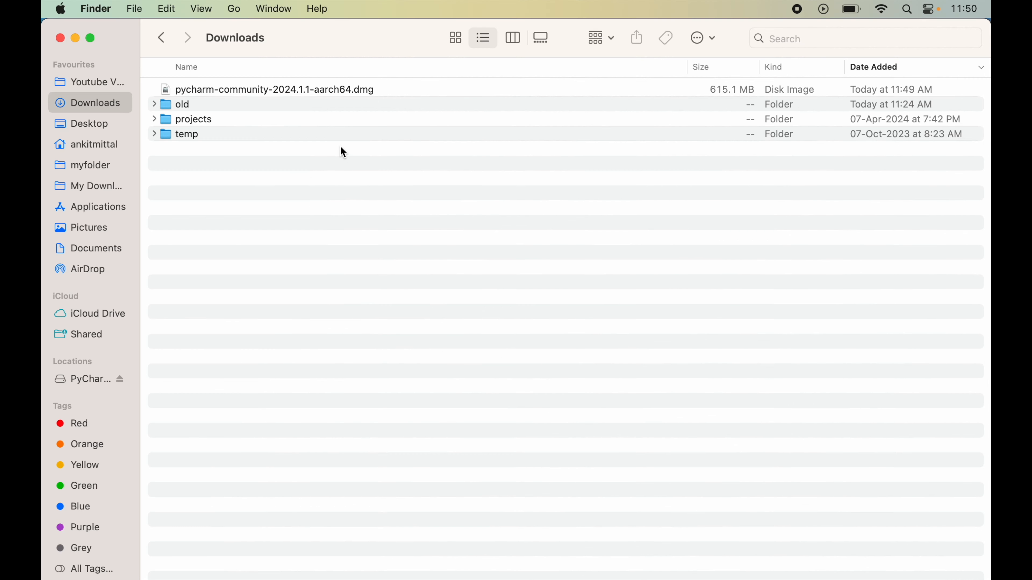
- Install PyCharm CE into Applications from pycharm-community-2024.1.1-aarch64.dmg in Finder's Downloads folder, and eject the PyCharm CE volume
double_click(310, 96)
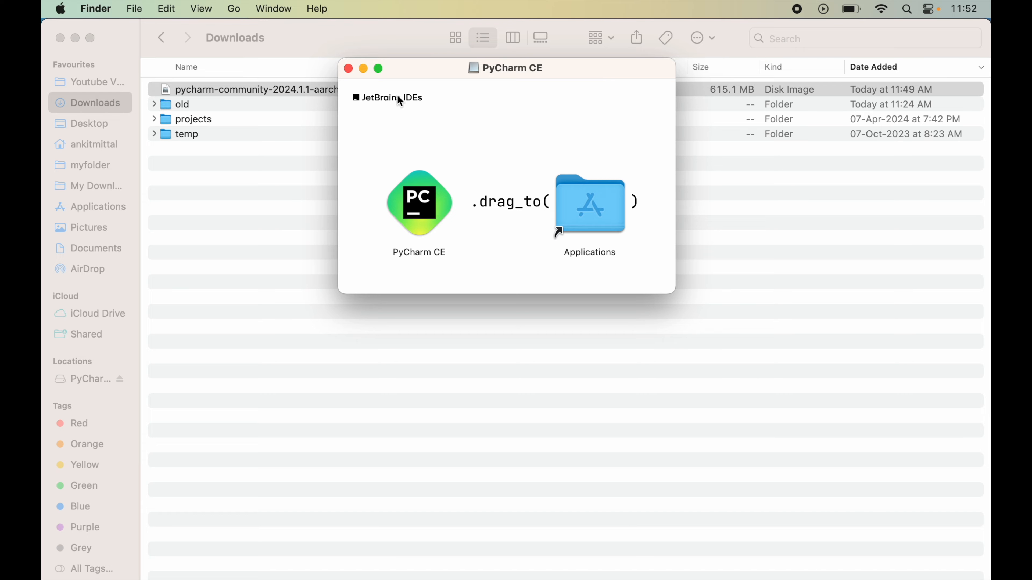
left_click_drag(416, 204, 597, 204)
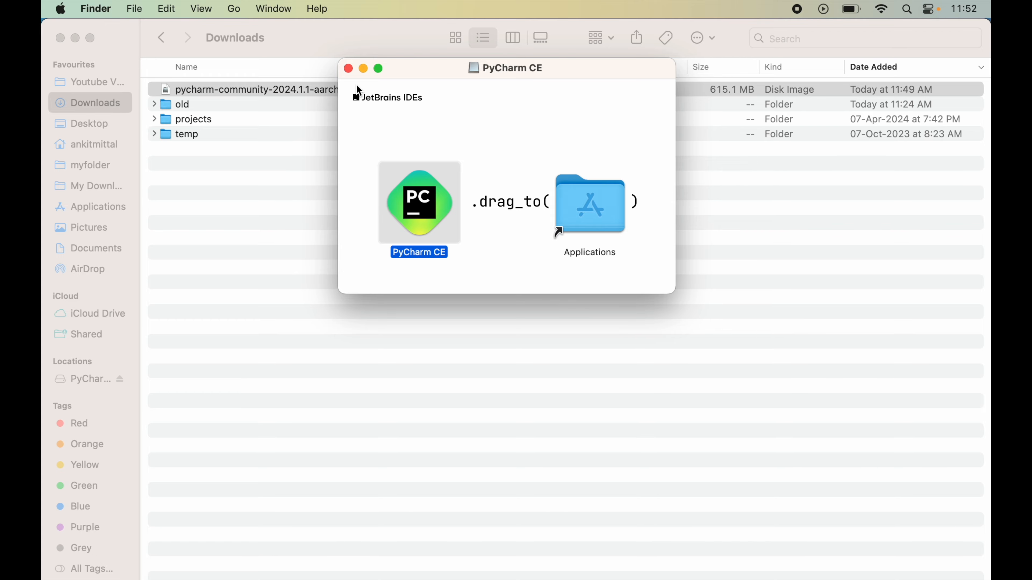
left_click(348, 69)
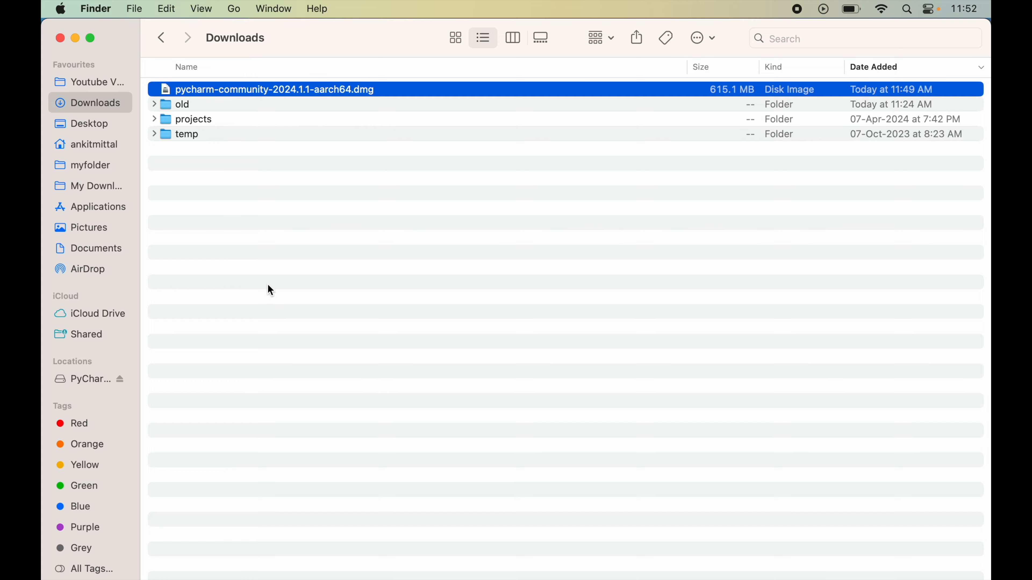
right_click(110, 379)
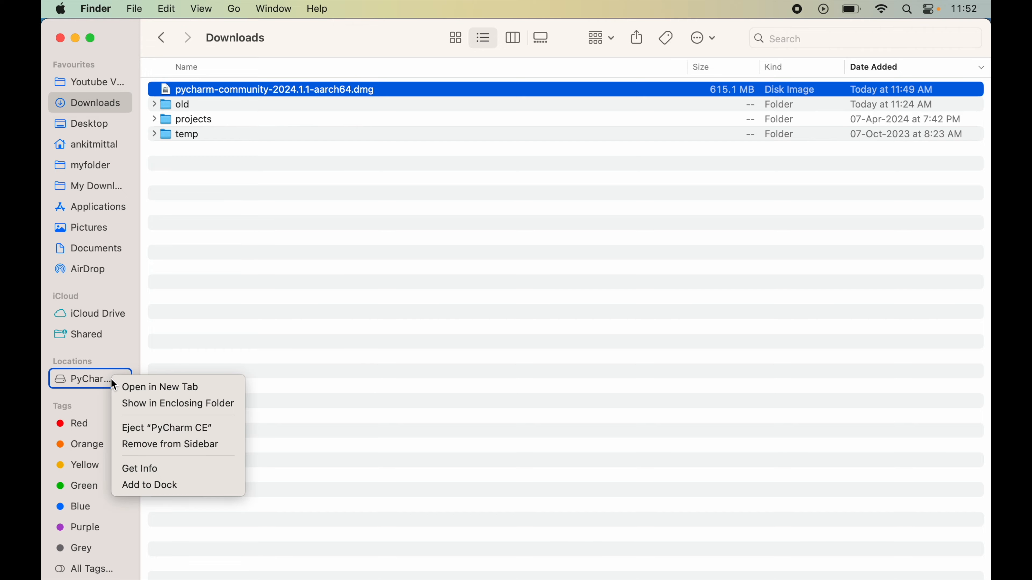
left_click(169, 428)
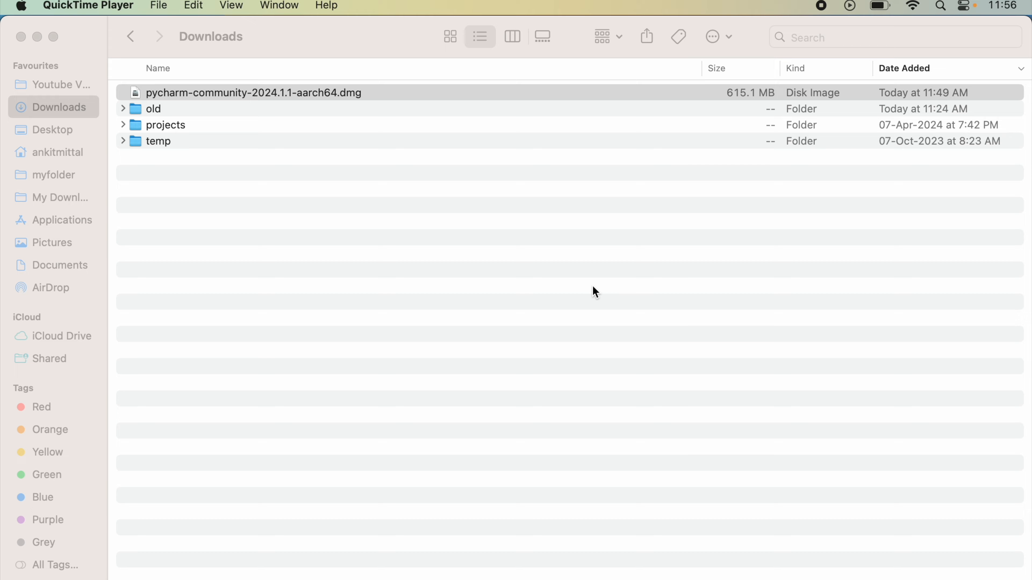
- Find PyCharm CE through Launchpad with the search term pycharm and launch it, approving the internet-download security prompt
left_click(580, 297)
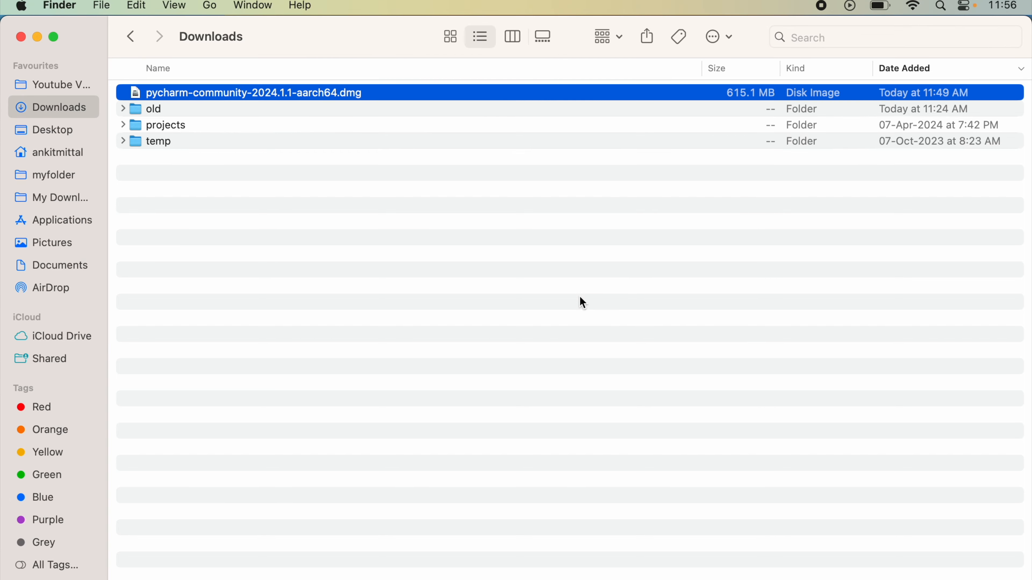
key("super+space")
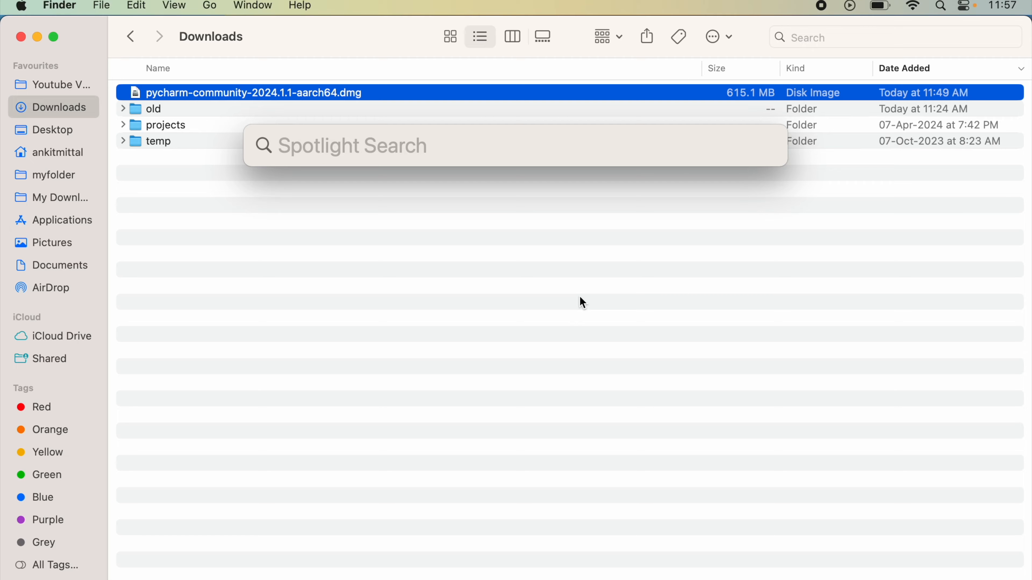
type("launchpad")
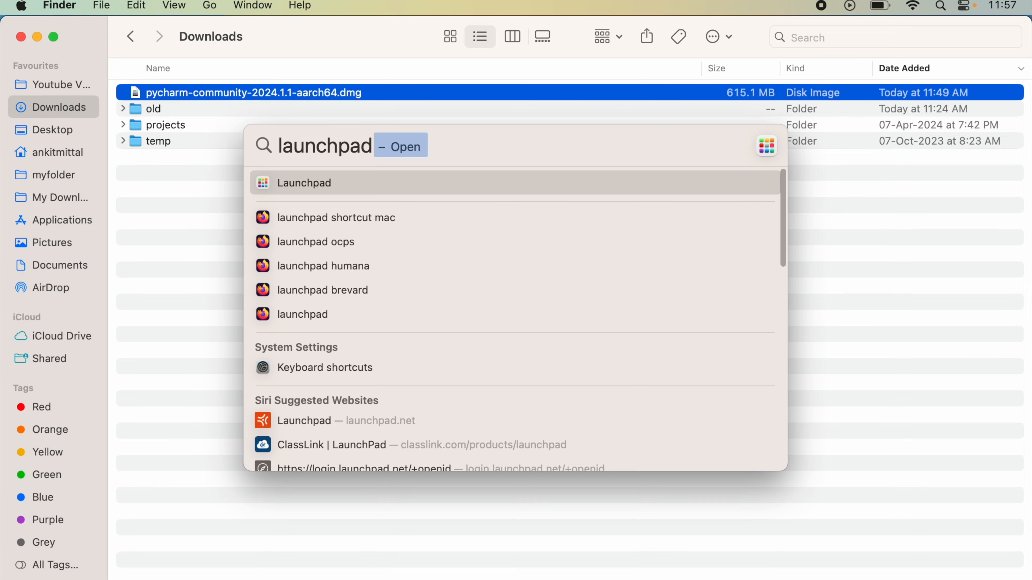
left_click(320, 182)
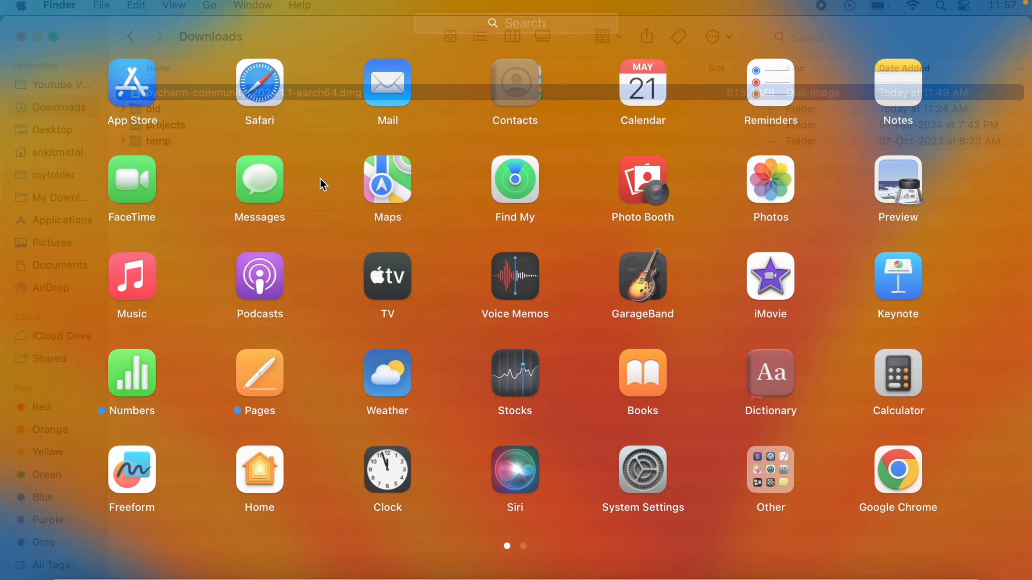
left_click(547, 30)
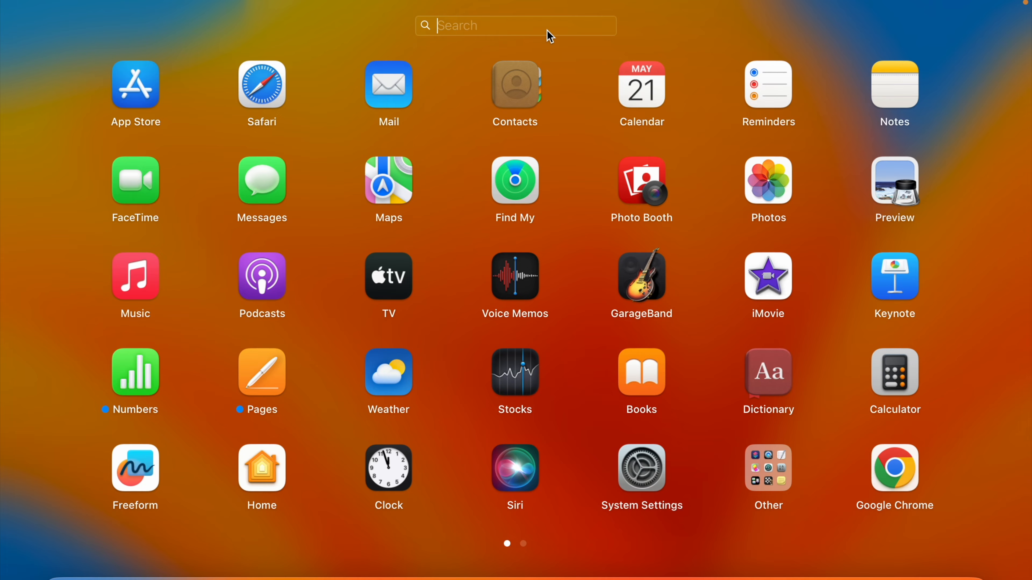
type("pycharm")
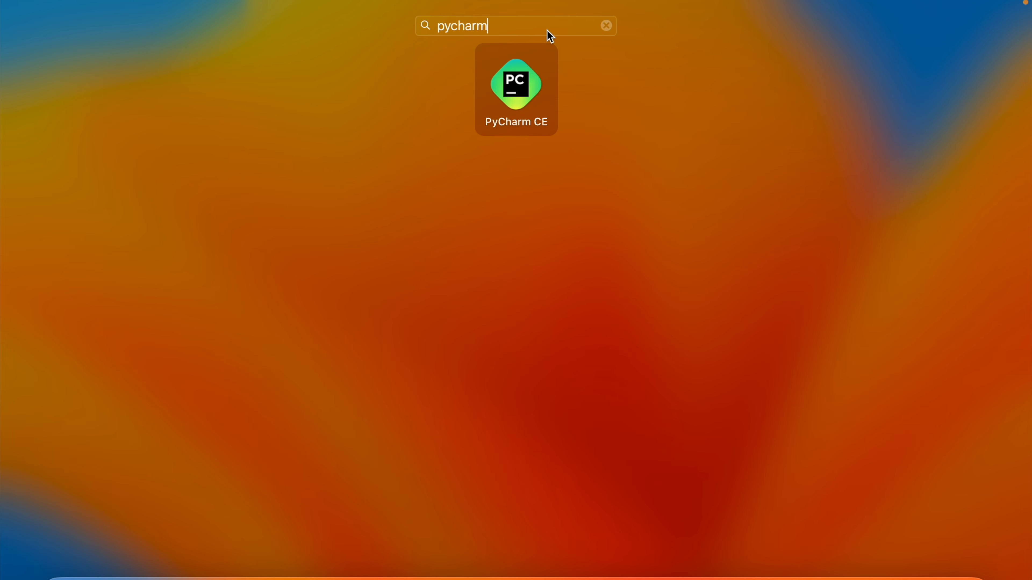
left_click(527, 92)
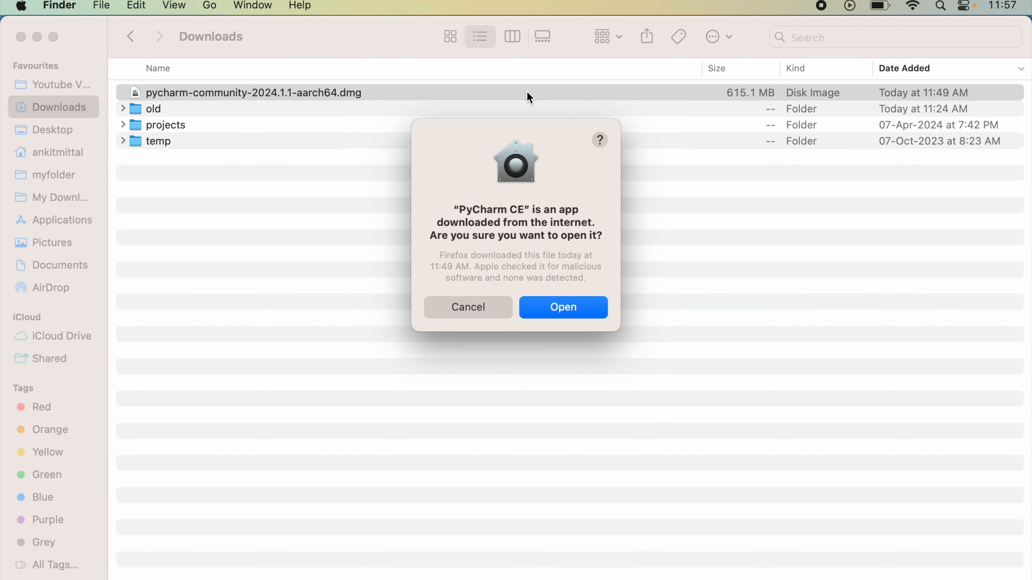
left_click(571, 307)
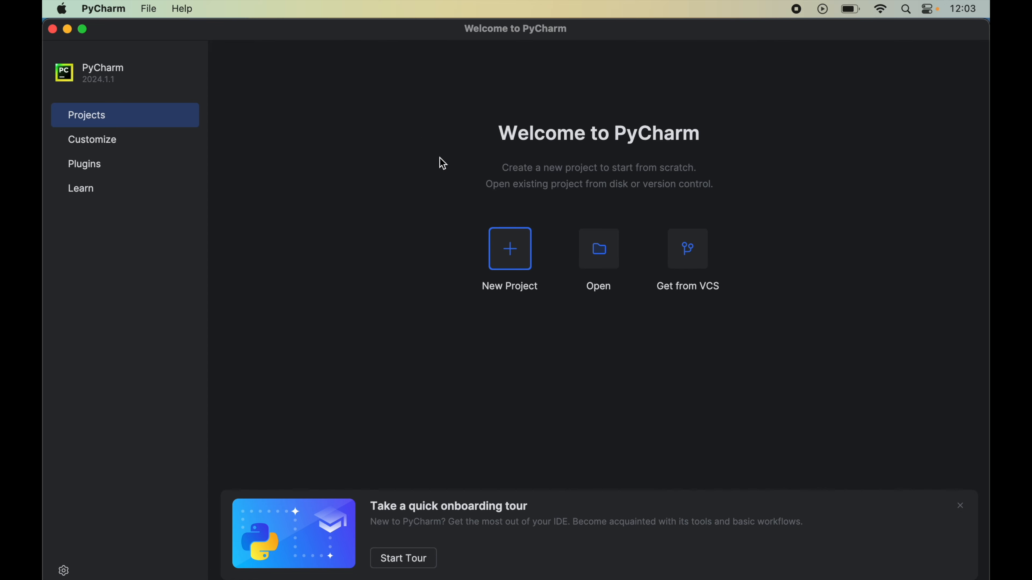
- Create a Pure Python project named helloWorldProject with Python 3.12.2 (/usr/local/bin/python3.12) as its Python version
left_click(520, 261)
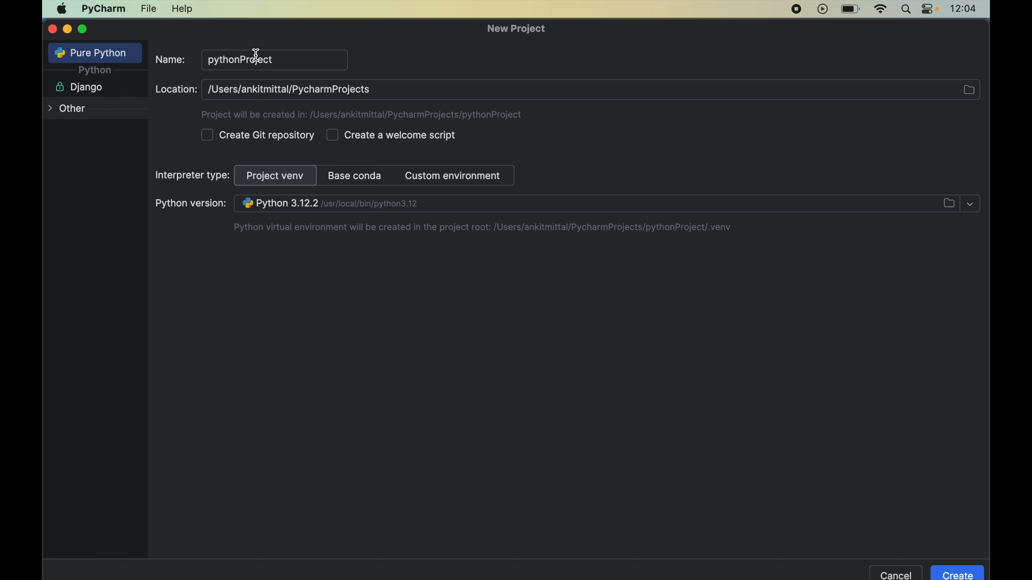
double_click(265, 60)
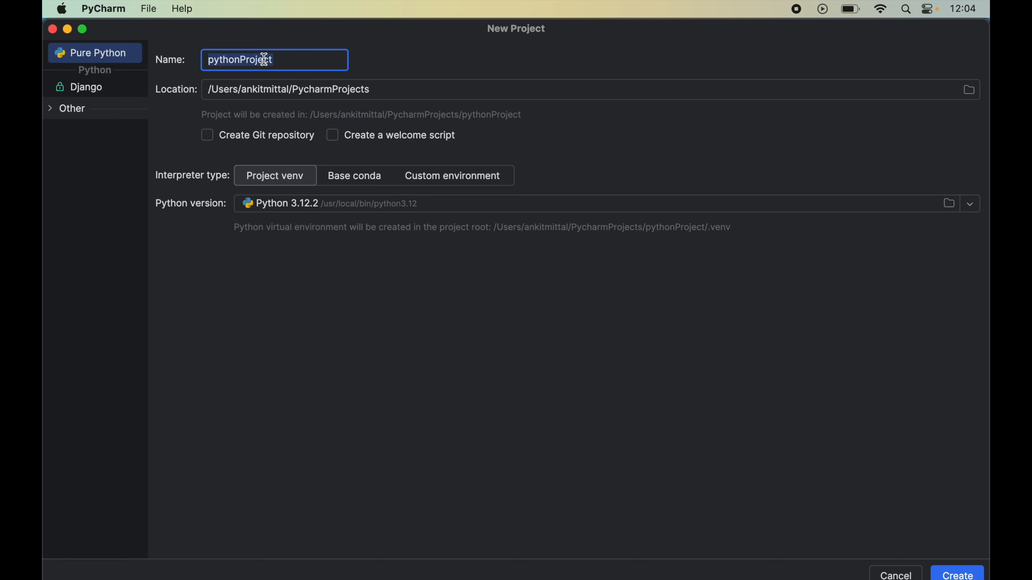
type("helloWorldP")
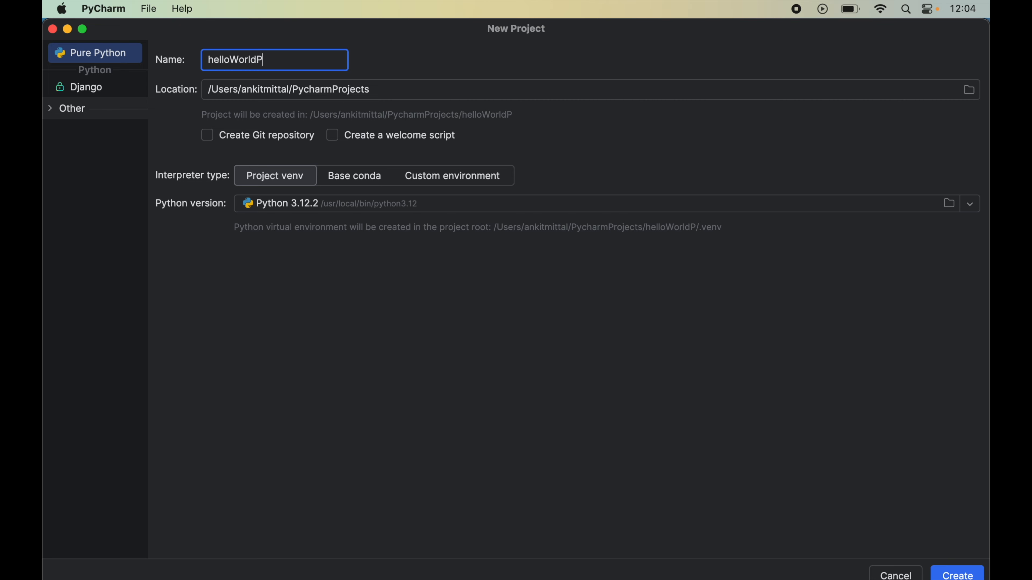
type("roject")
left_click(316, 209)
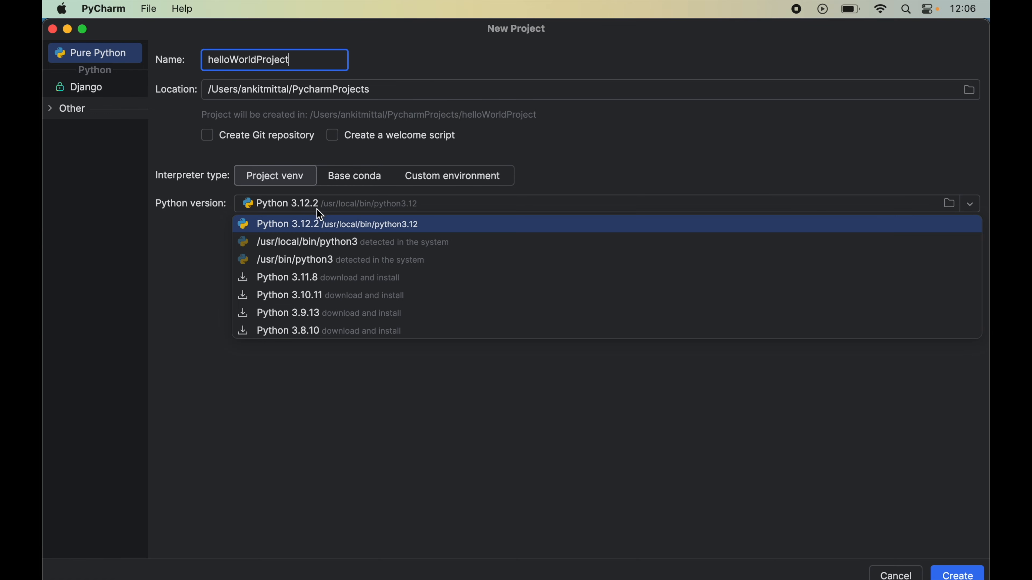
left_click(343, 225)
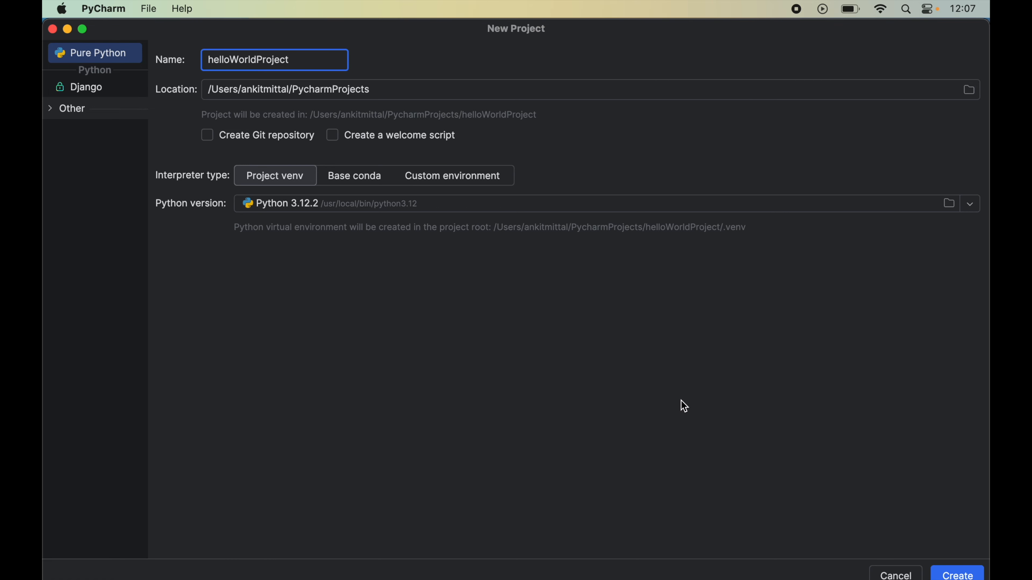
left_click(955, 572)
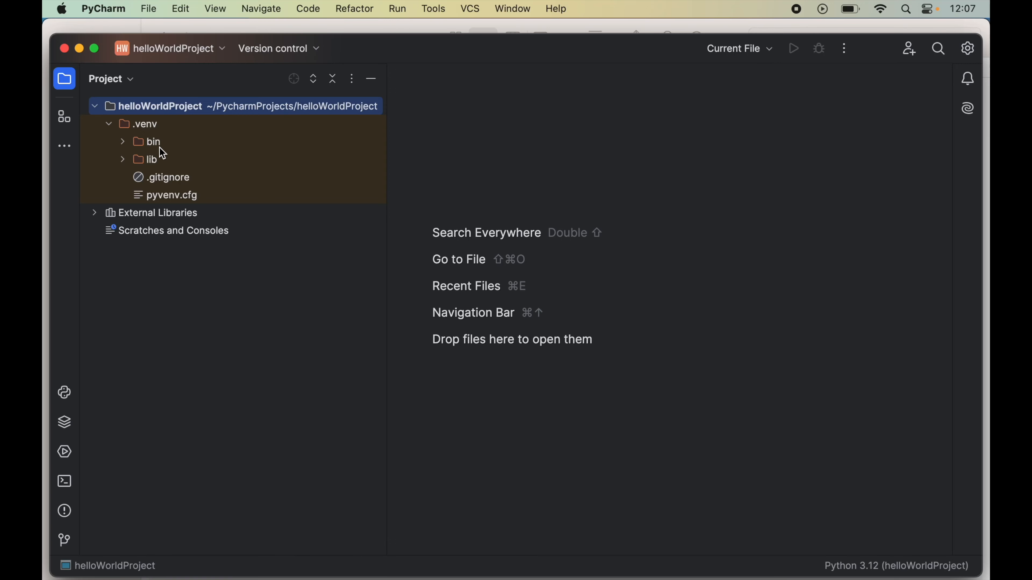
left_click(139, 126)
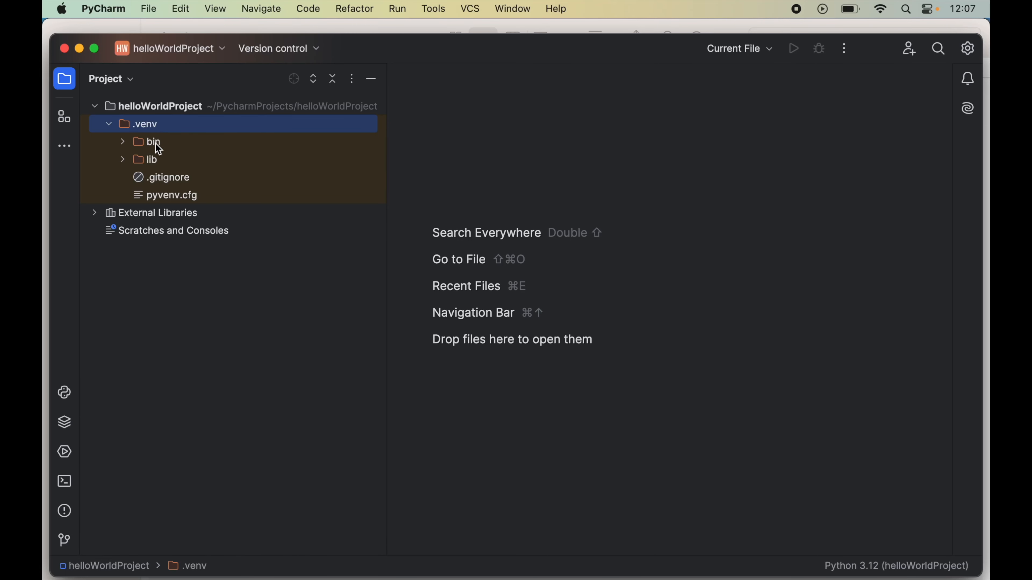
left_click(167, 148)
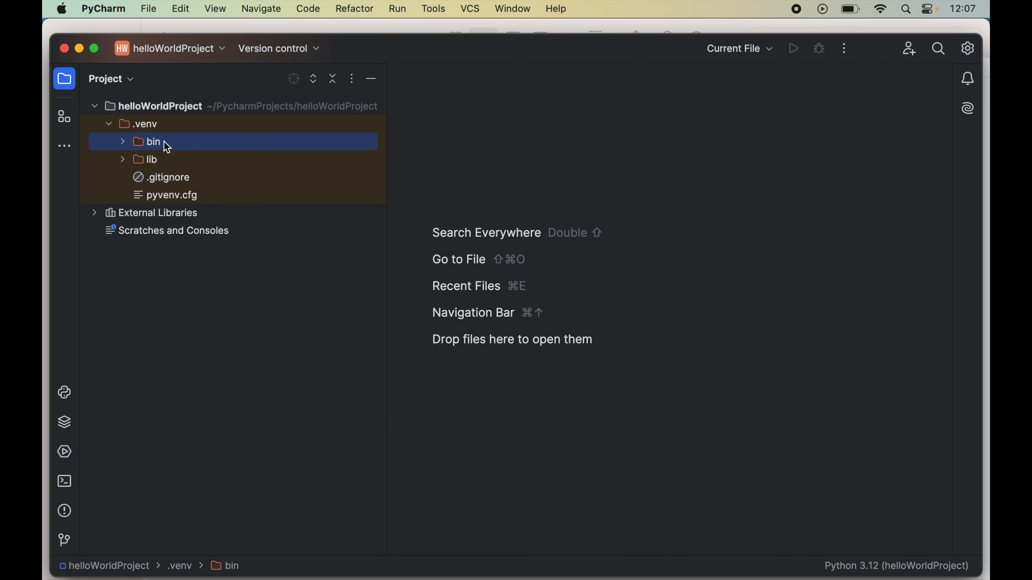
left_click(160, 163)
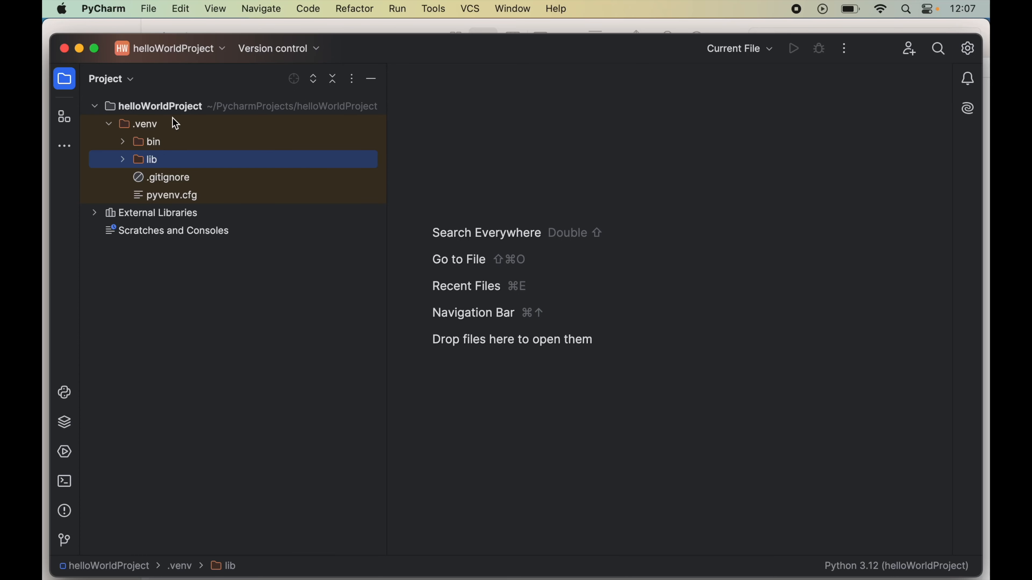
- Add a new Python file named hello to the root folder of helloWorldProject
left_click(175, 107)
right_click(175, 106)
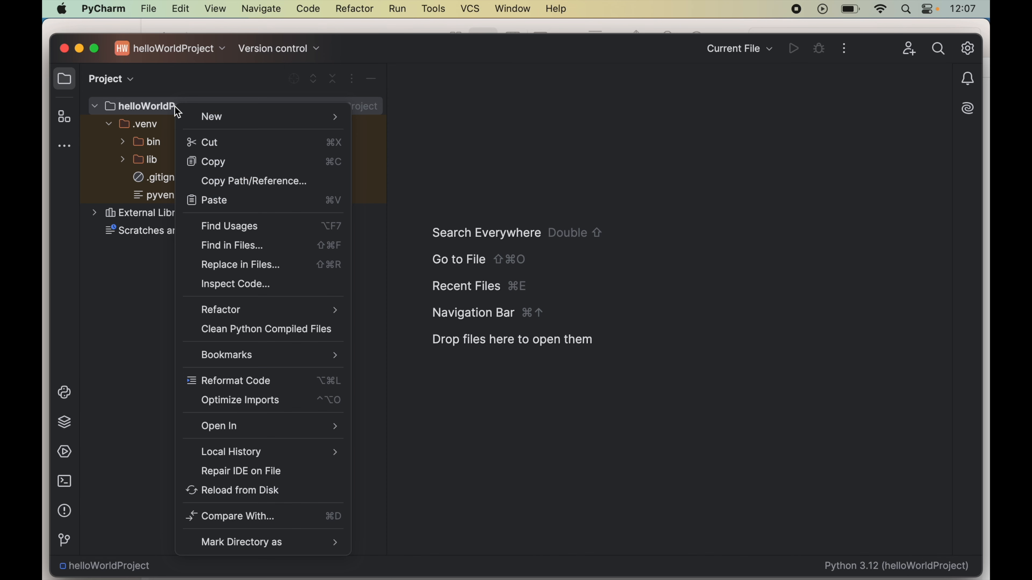
mouse_move(276, 122)
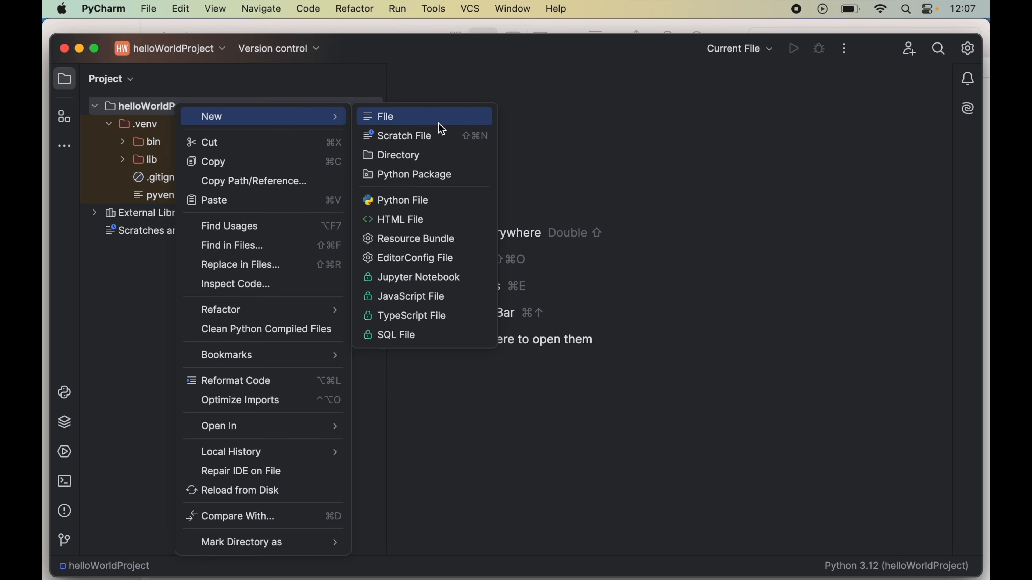
left_click(435, 207)
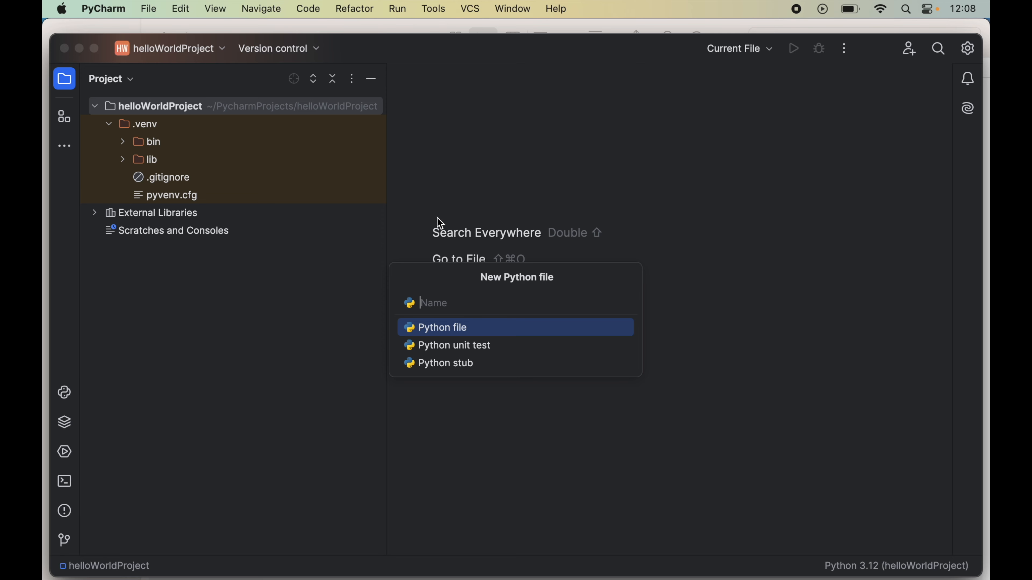
type("hello")
left_click(460, 329)
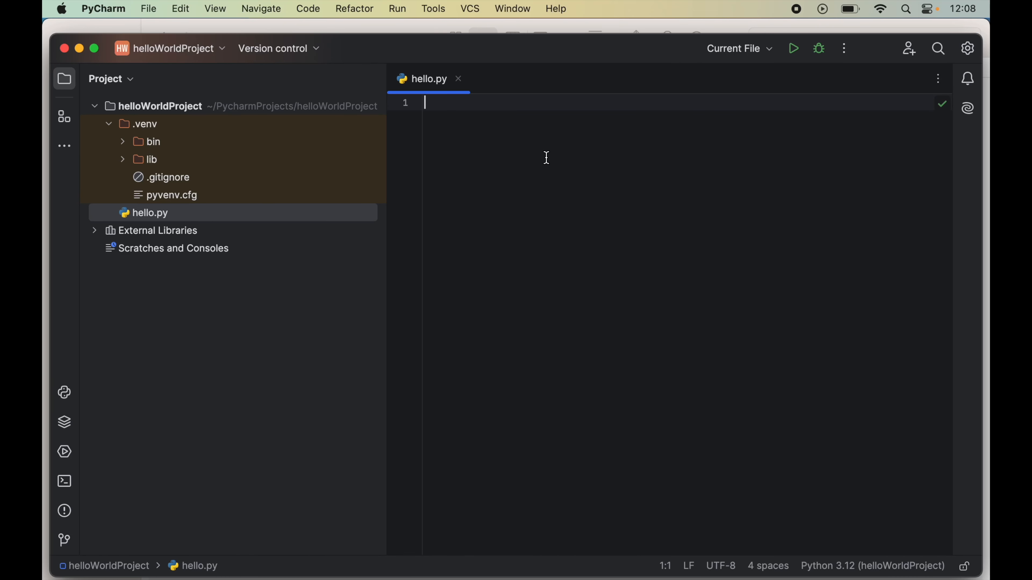
- Write print("Hello World!") on the first line of hello.py and save the file
type("print()")
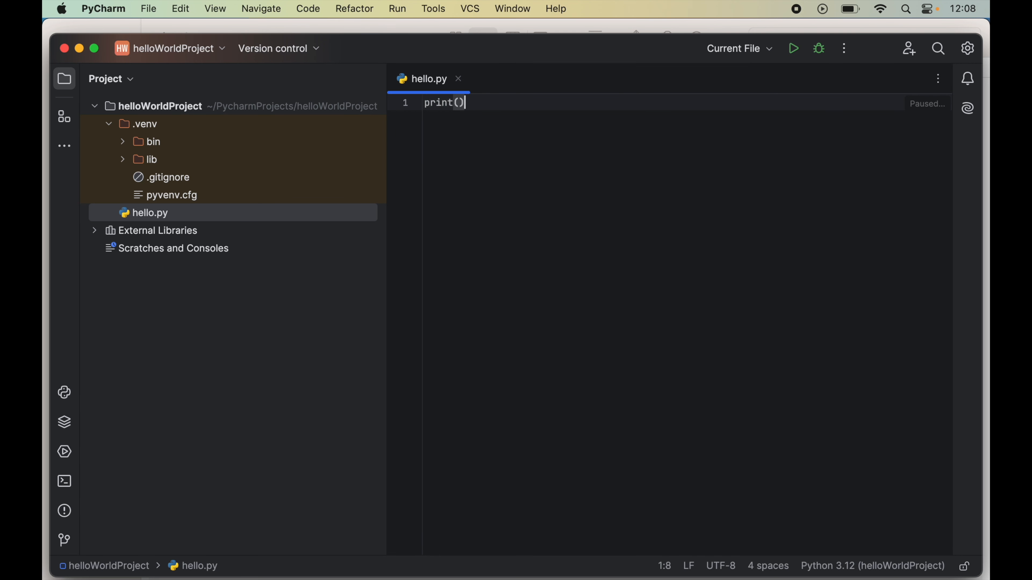
key("Left")
type("\"Helo")
type("o World!")
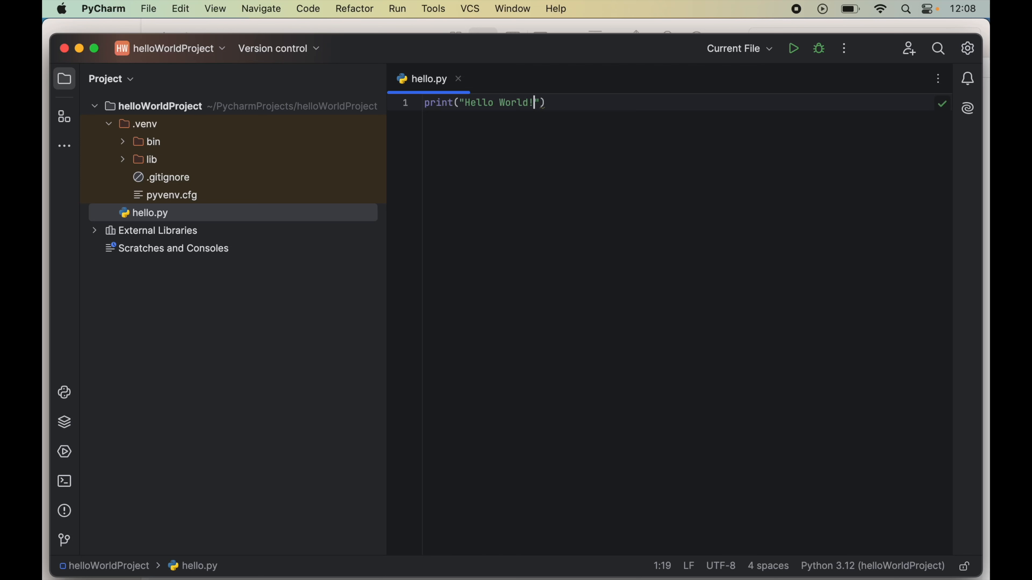
key("super+s")
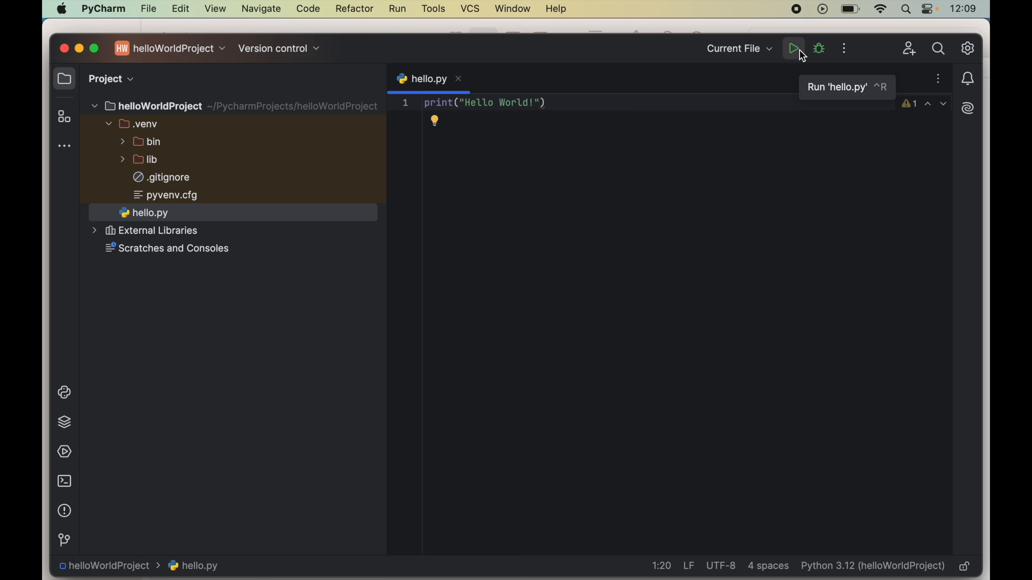
- Run hello.py and check the program's printed output in the console
right_click(611, 168)
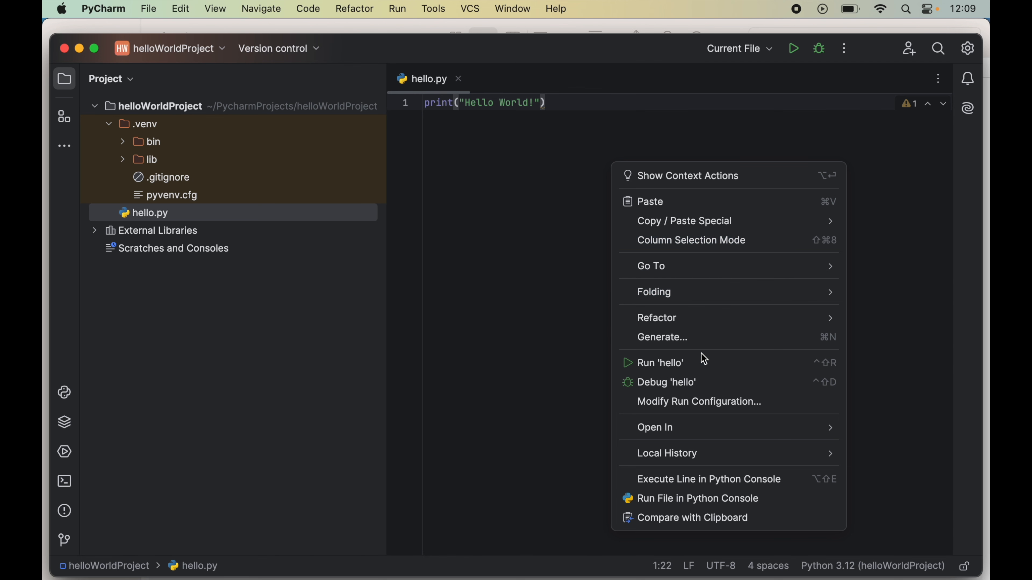
left_click(702, 361)
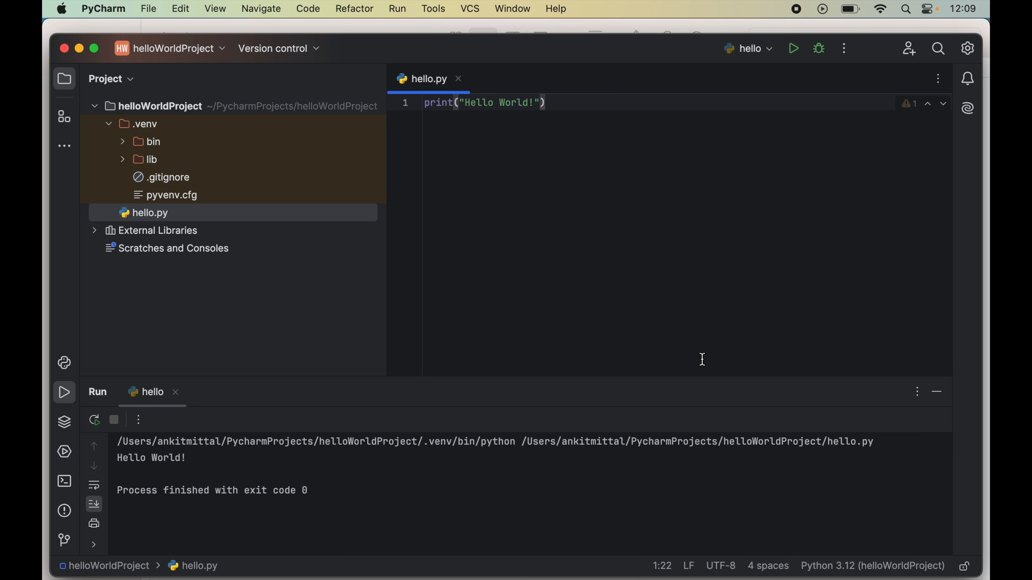
left_click_drag(124, 462, 187, 458)
left_click(188, 458)
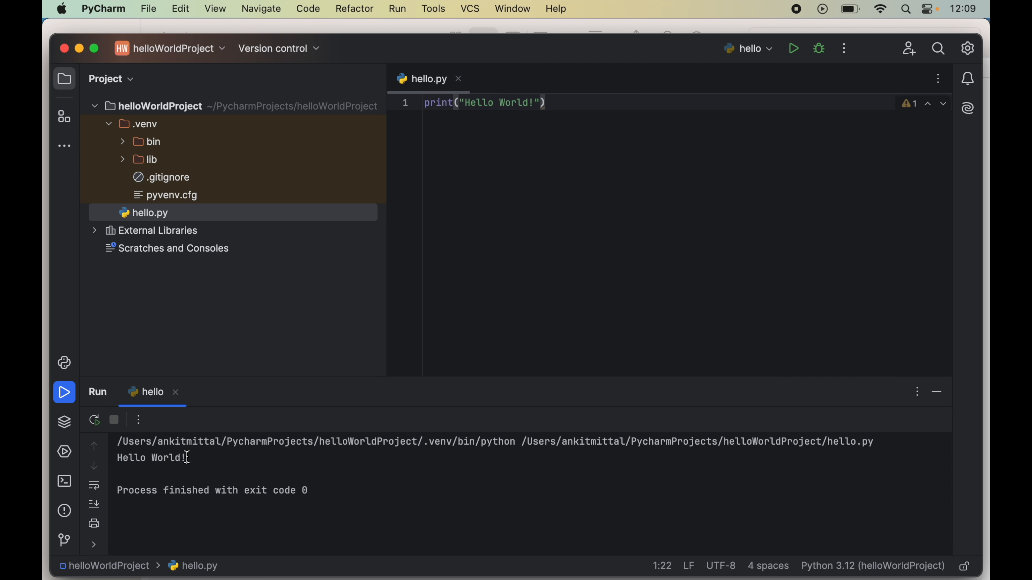